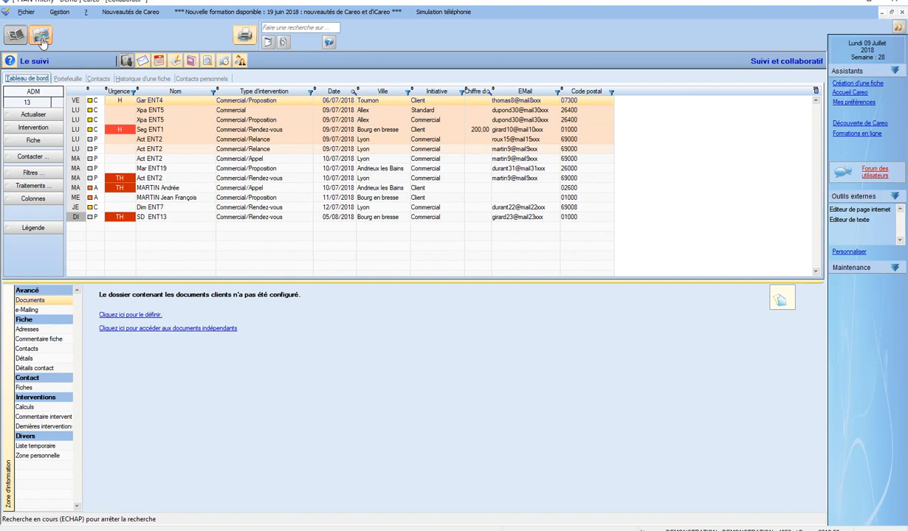
In the query editor, add a condition on the Portefeuille : adresse field CP using Commence par with the value 26.
click(41, 37)
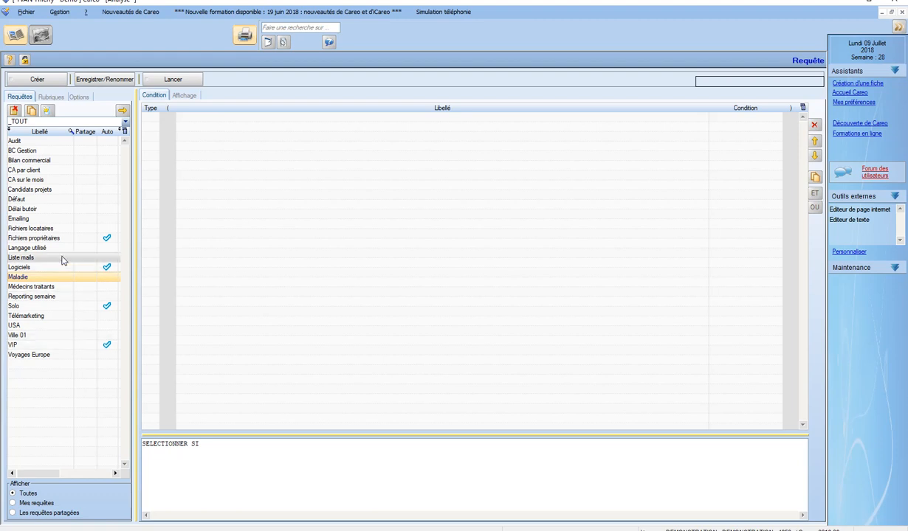
click(51, 98)
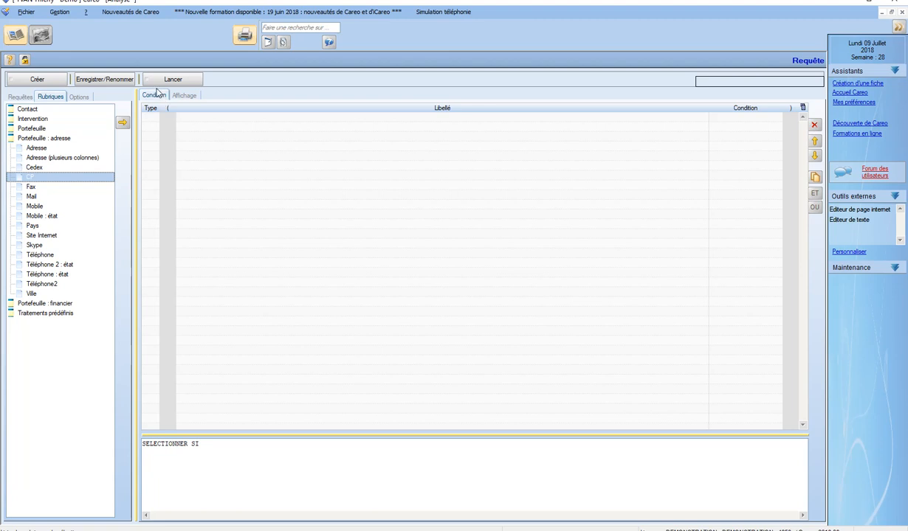
click(123, 123)
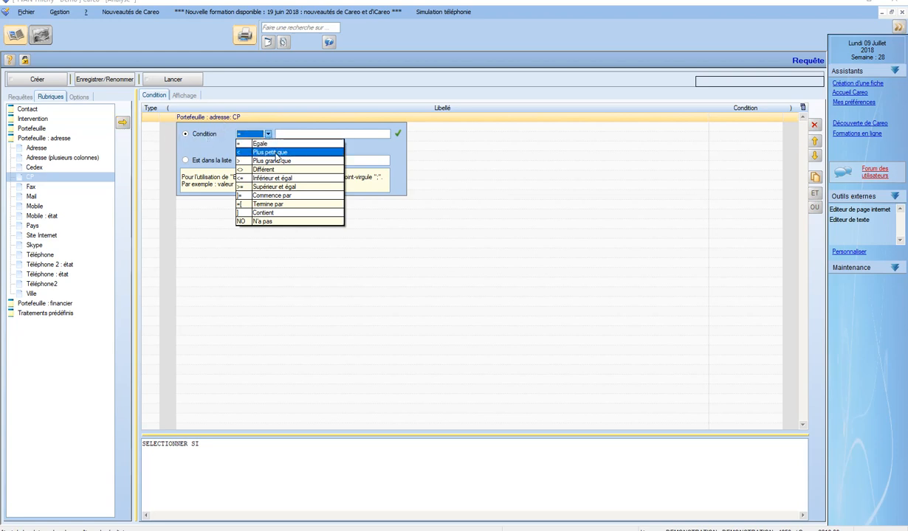
click(301, 197)
click(289, 135)
text(26)
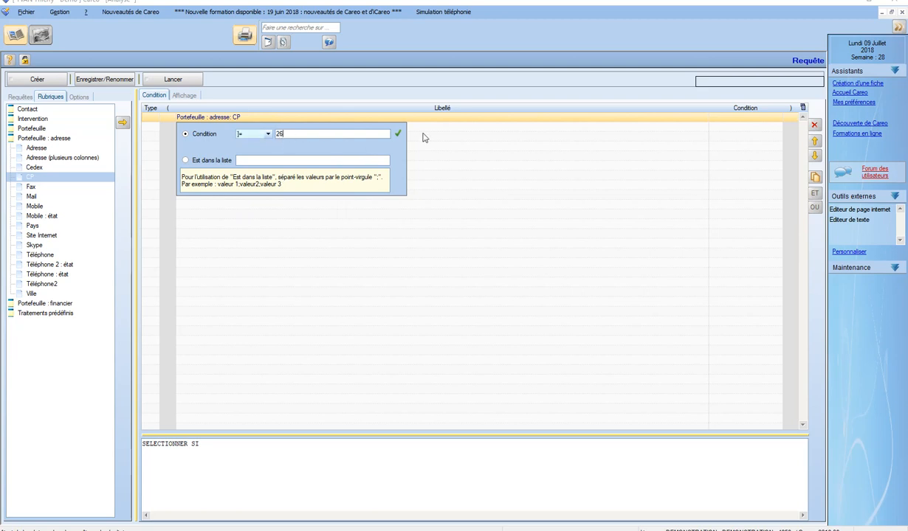
click(398, 137)
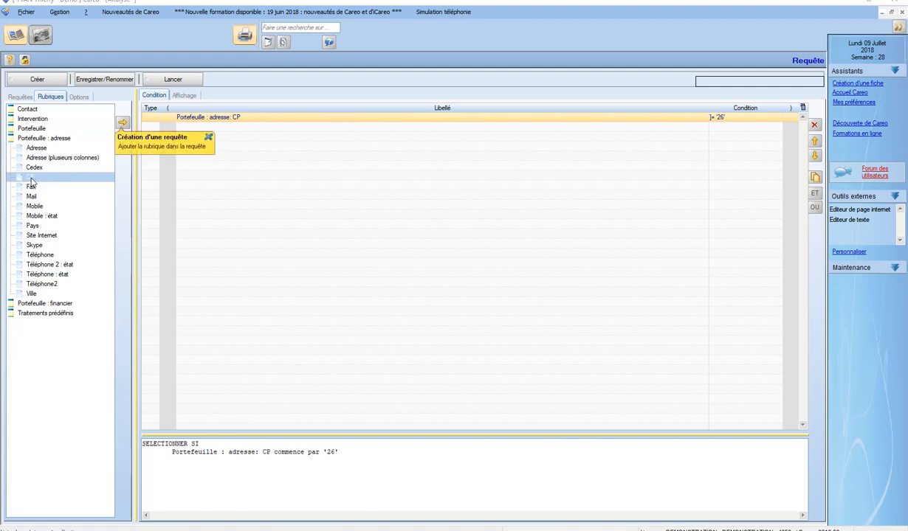
Add a second condition on the CP field using Commence par with the value 69.
double_click(31, 180)
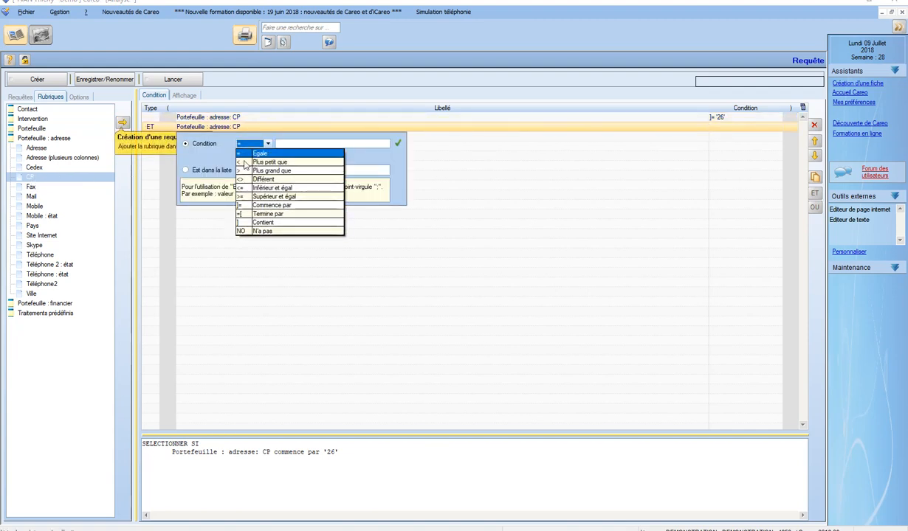
click(274, 206)
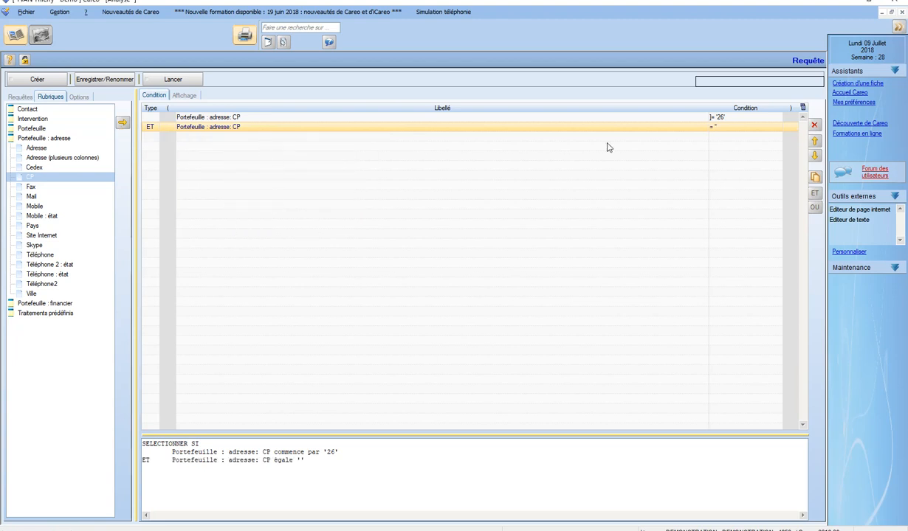
click(684, 127)
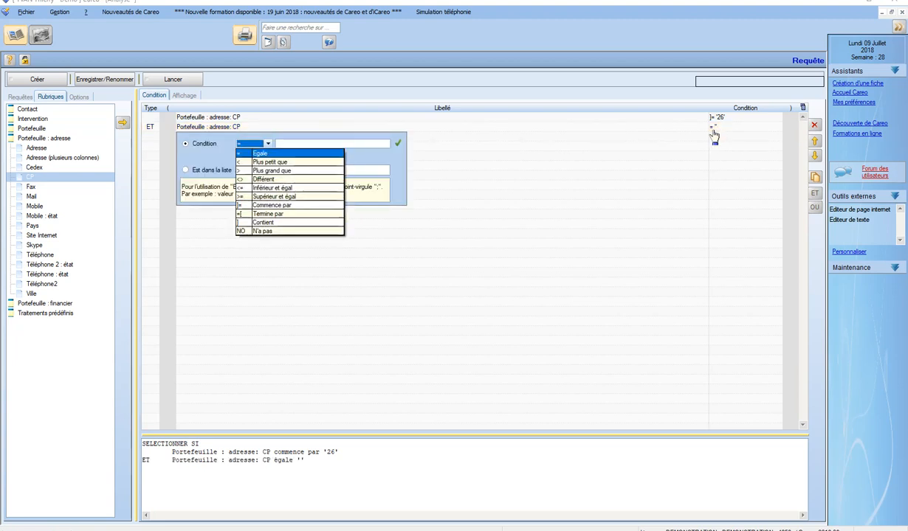
click(274, 206)
click(285, 142)
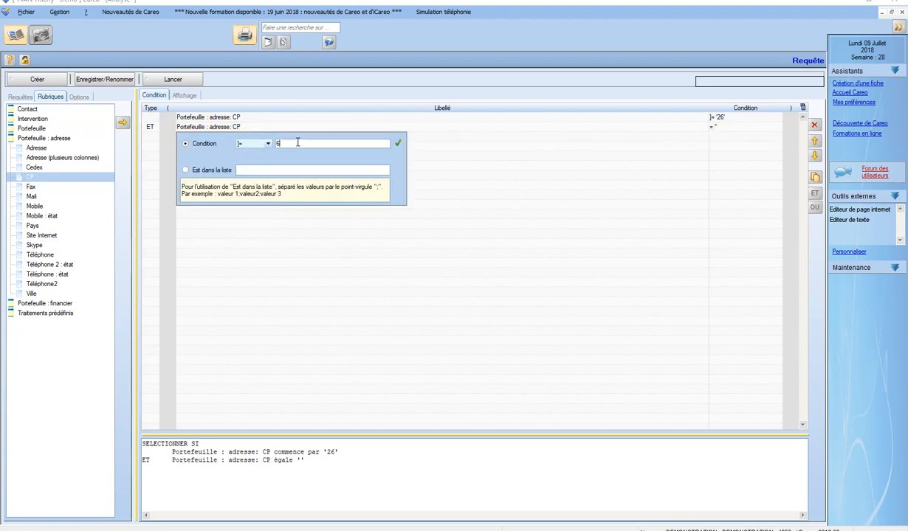
click(398, 144)
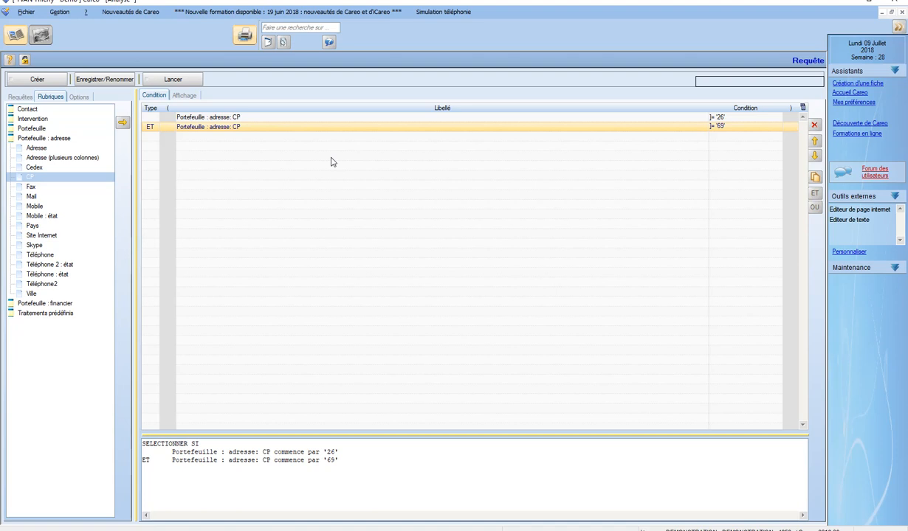
Link the second CP condition to the first with OU instead of ET and run the query.
click(149, 128)
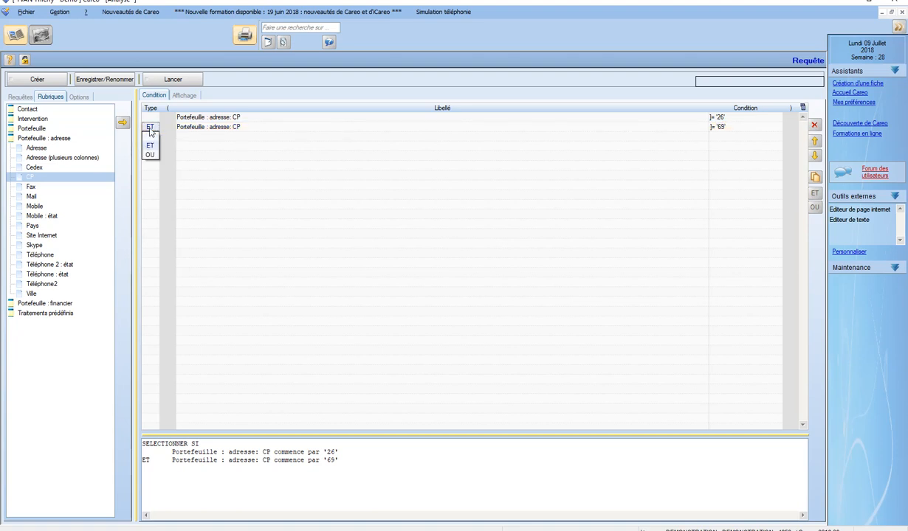
click(150, 155)
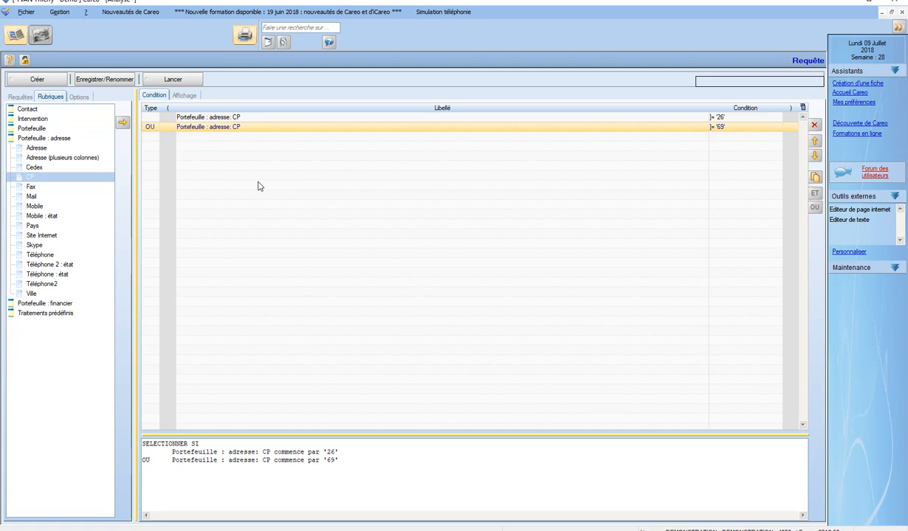
click(188, 81)
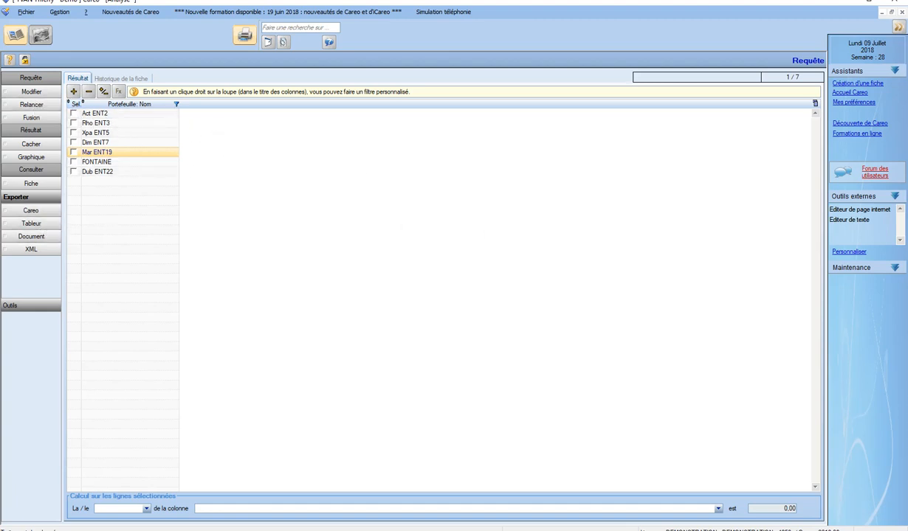
Reopen the query for modification and add the address fields CP, Ville and Adresse to its display columns.
click(32, 91)
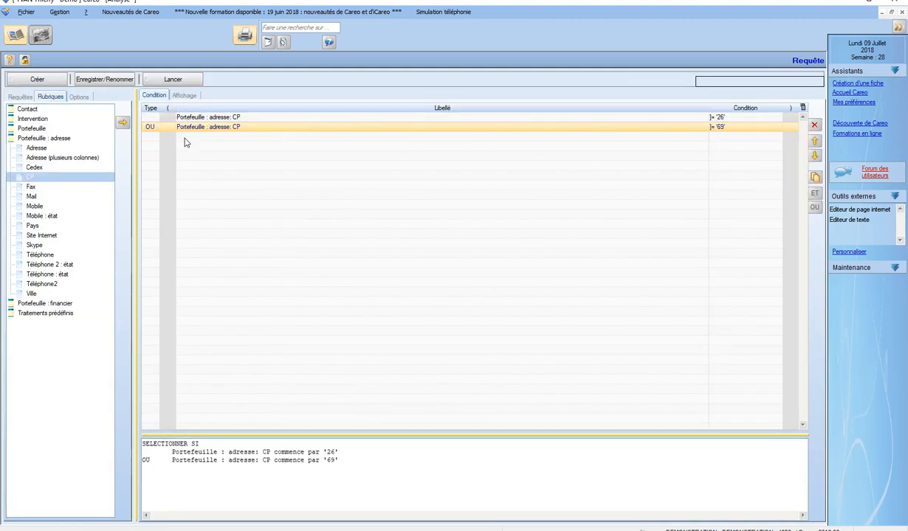
click(187, 96)
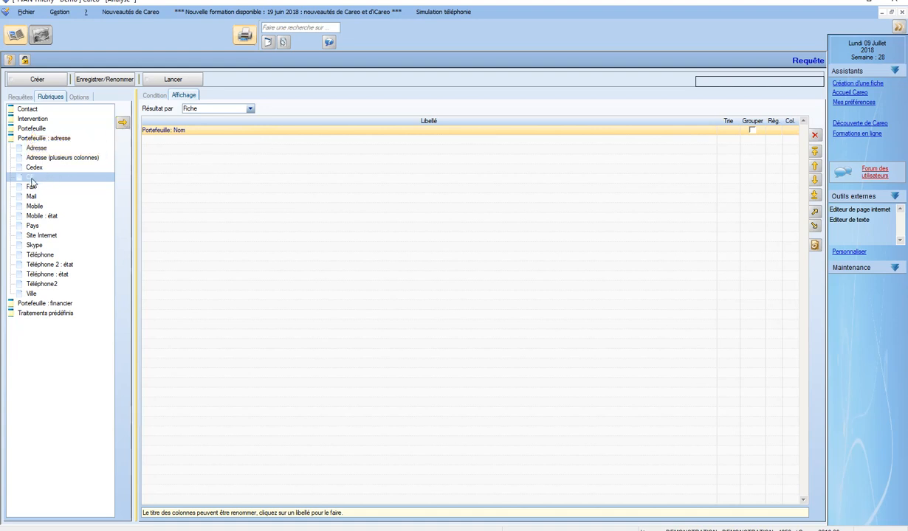
click(122, 124)
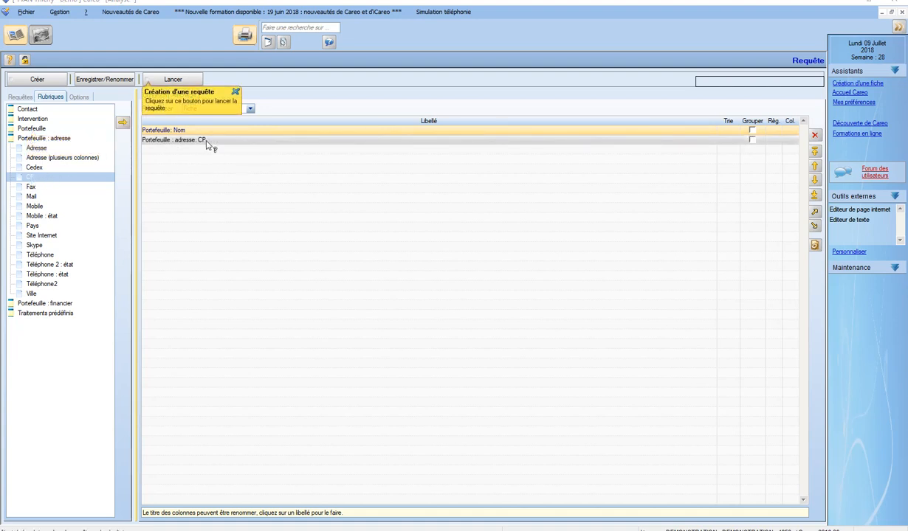
click(29, 293)
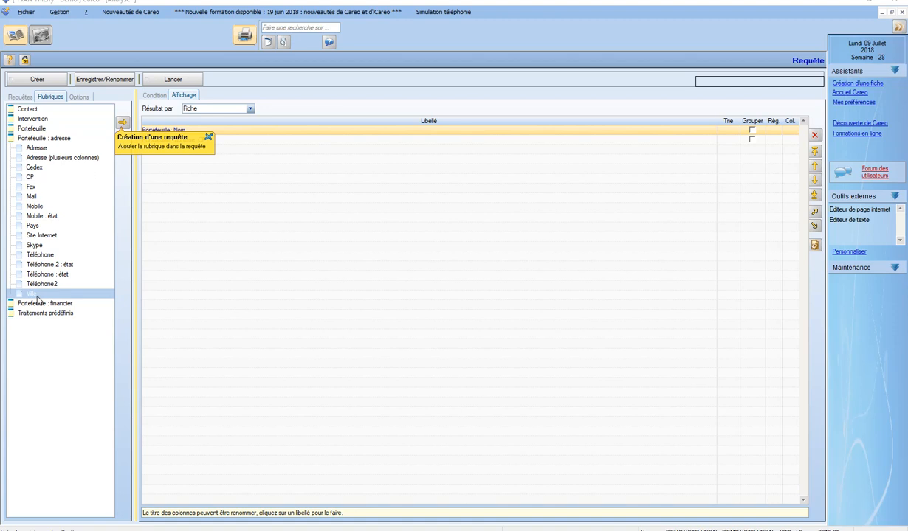
drag(37, 299, 251, 139)
click(209, 136)
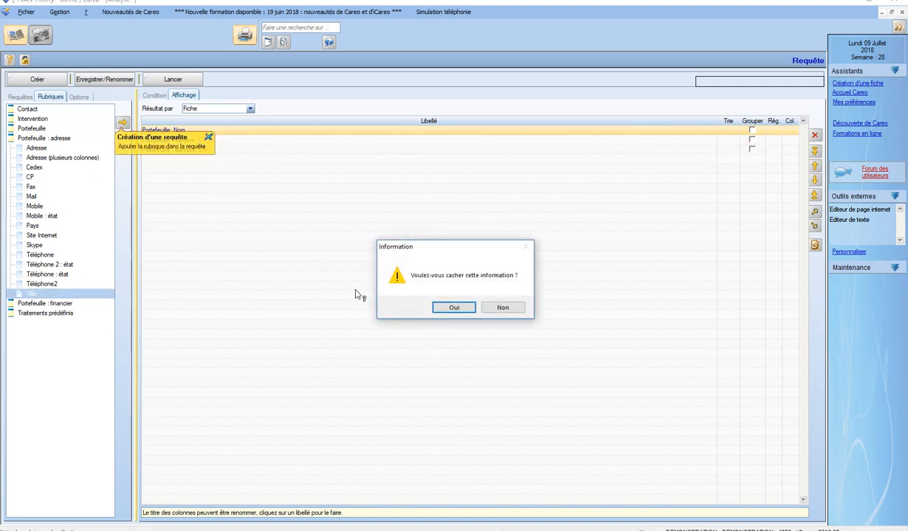
click(456, 305)
drag(37, 149, 195, 159)
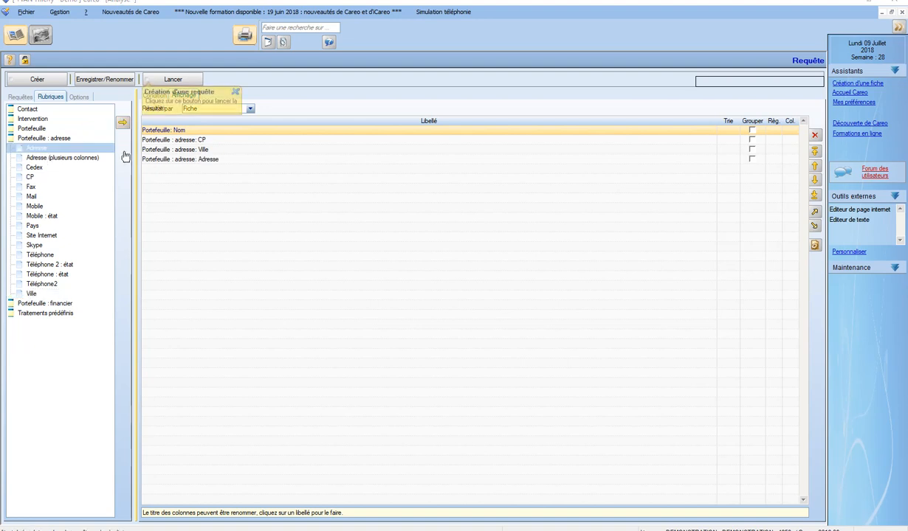
Reorder the display columns so Adresse comes before Ville, and add the Mail field to the display.
click(197, 158)
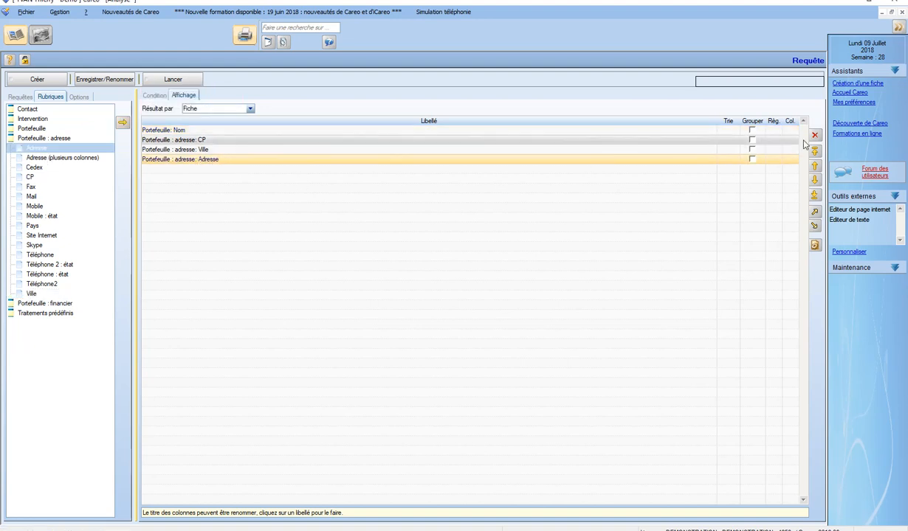
click(815, 166)
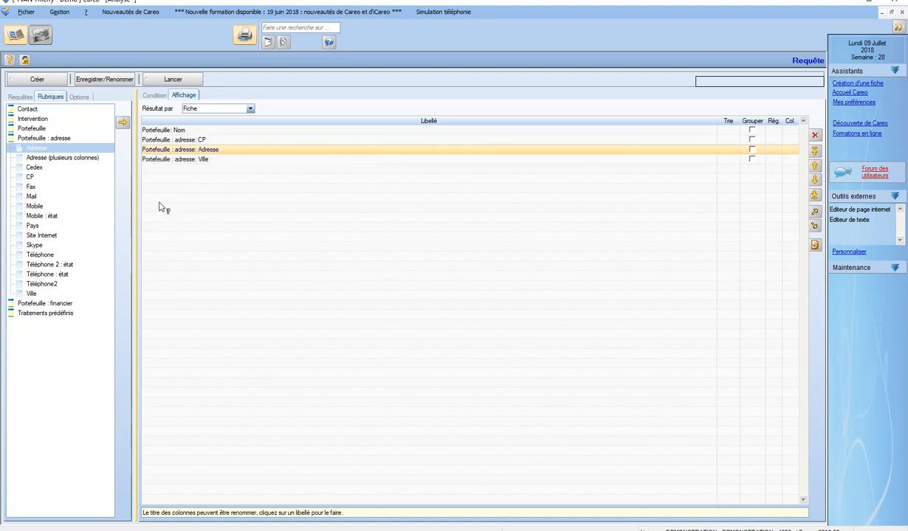
click(46, 197)
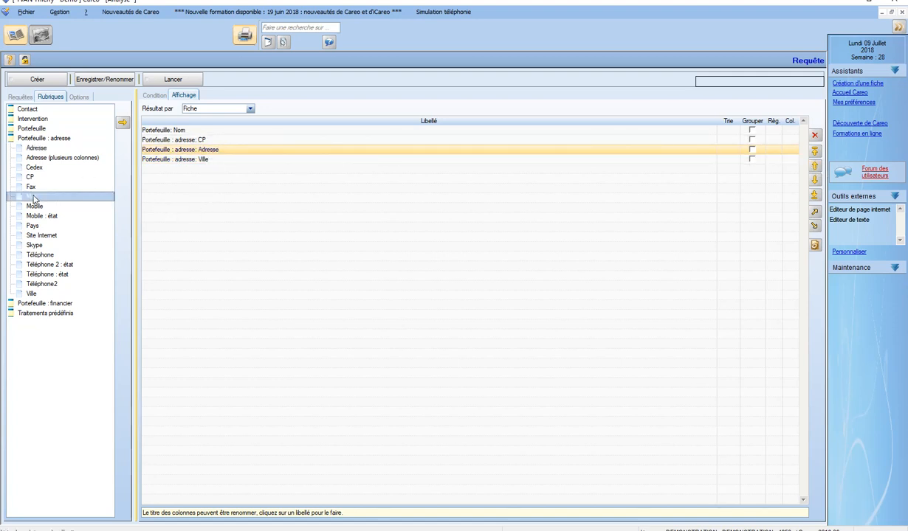
click(121, 124)
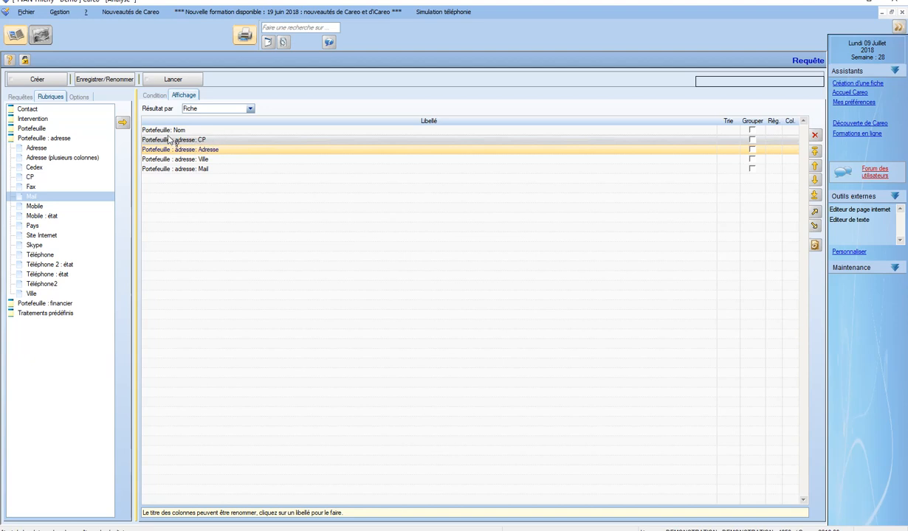
Rename the Portefeuille: Nom column to Client and shorten the postal code column's title to CP.
click(167, 131)
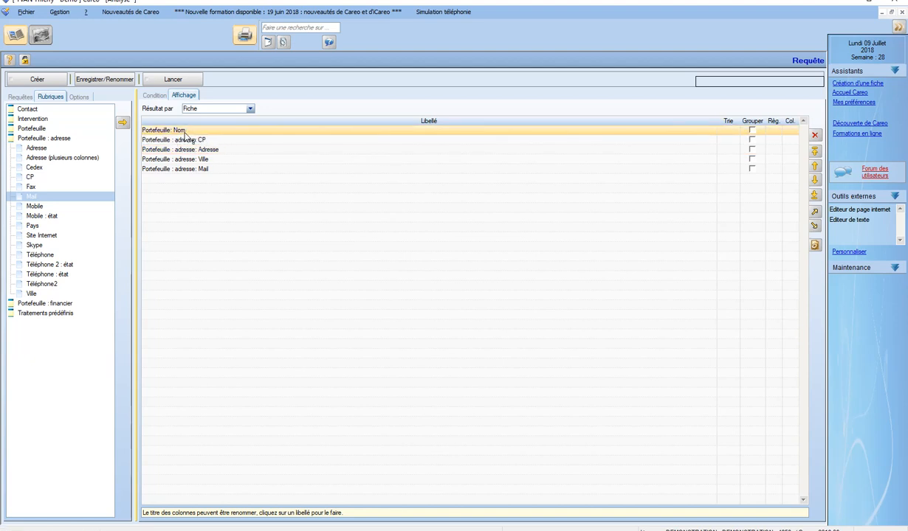
click(178, 133)
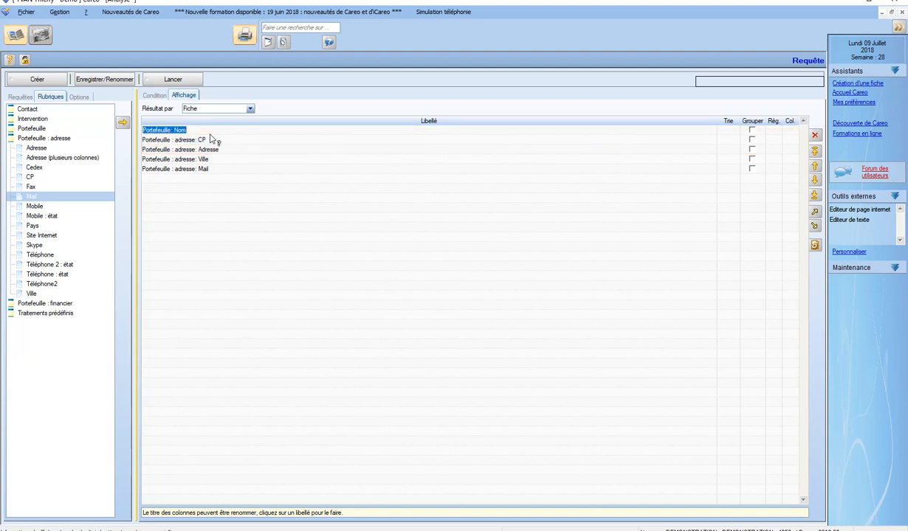
text(Cli)
click(211, 139)
click(203, 141)
drag(198, 141, 102, 144)
key(Delete)
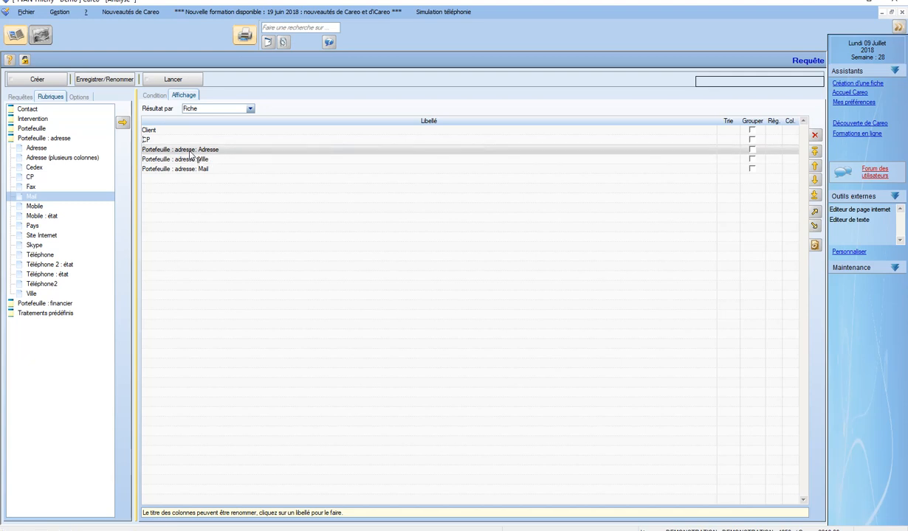
Shorten the remaining column titles to Adresse, Ville and Mail, and run the query.
click(196, 151)
drag(197, 150, 56, 141)
key(Delete)
click(201, 160)
drag(199, 160, 123, 152)
key(Delete)
click(197, 169)
drag(196, 176, 73, 170)
key(Delete)
key(Return)
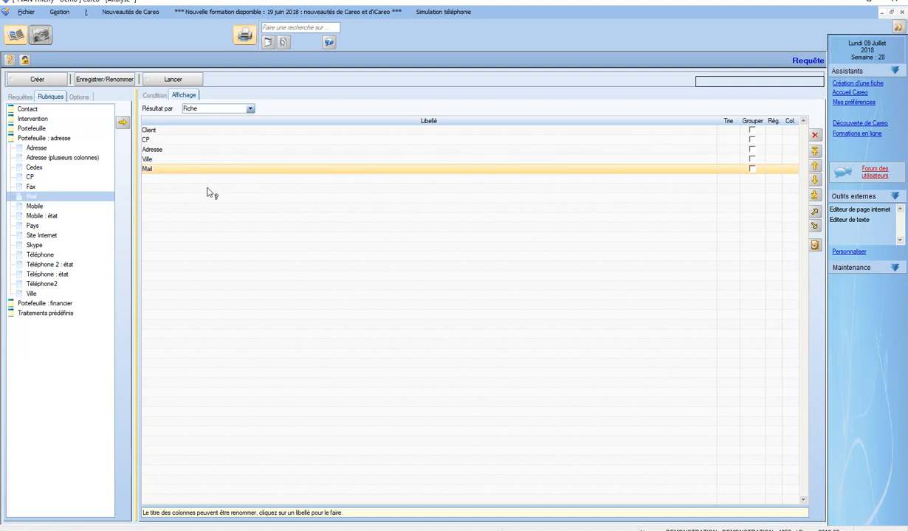
click(173, 80)
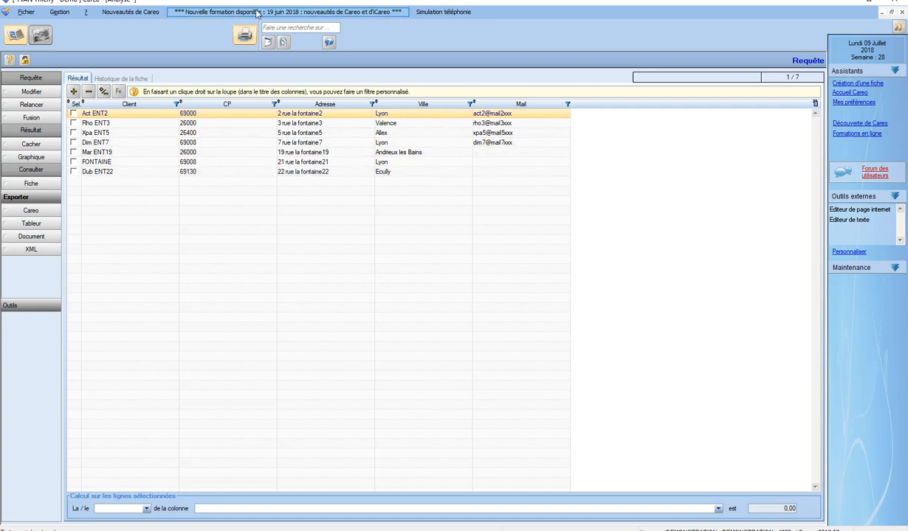
Consult the record history of Rho ENT3, including the comment of its Audit/Interne intervention, and return to the results.
click(104, 124)
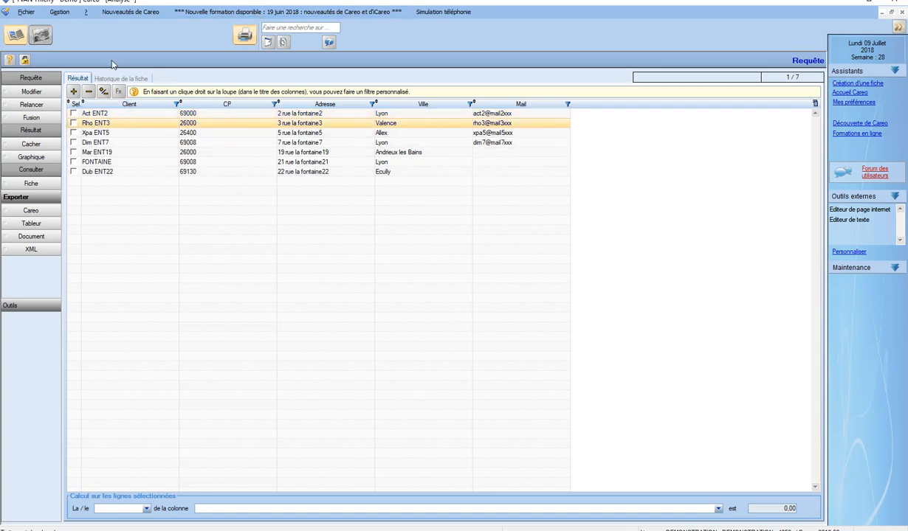
click(121, 79)
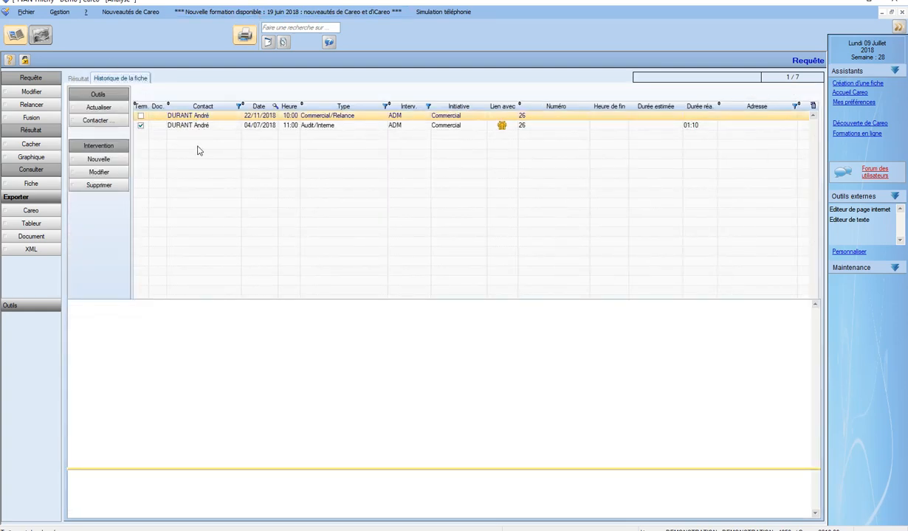
click(192, 126)
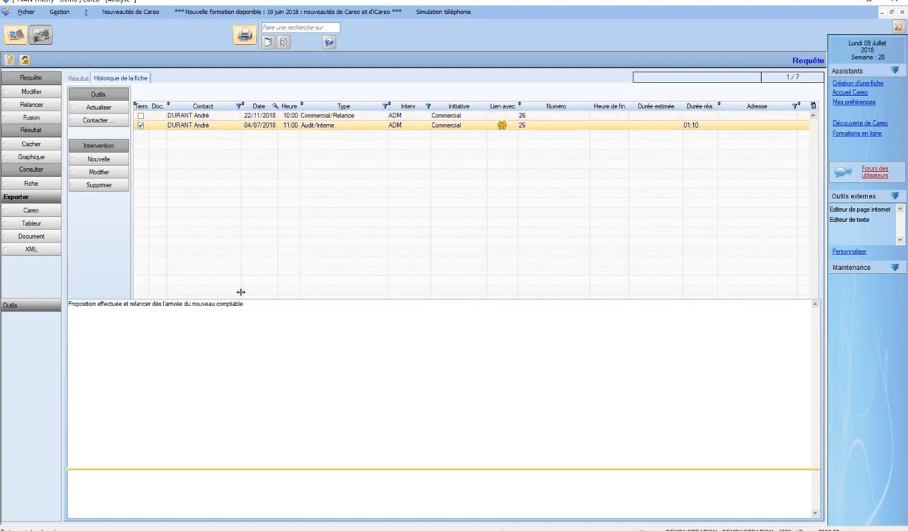
click(81, 79)
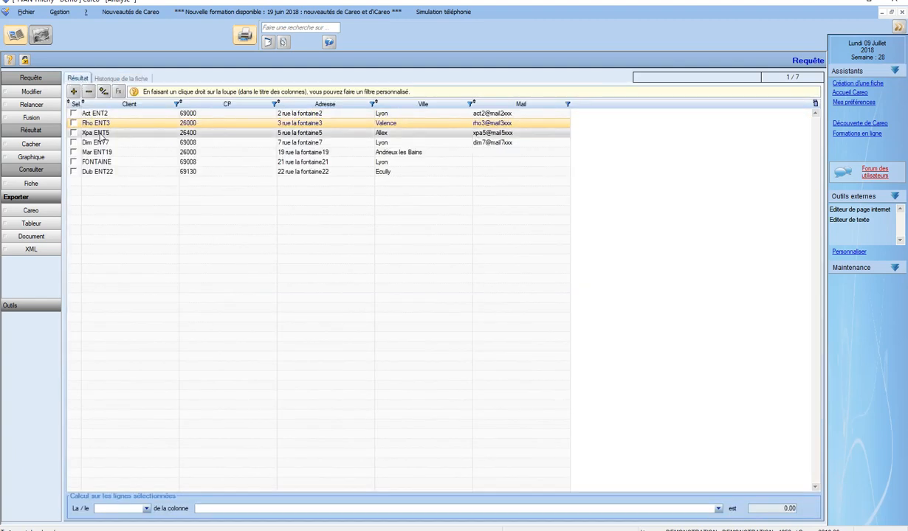
Consult the record history of Xpa ENT5 and open its full record from the results.
click(100, 134)
click(119, 79)
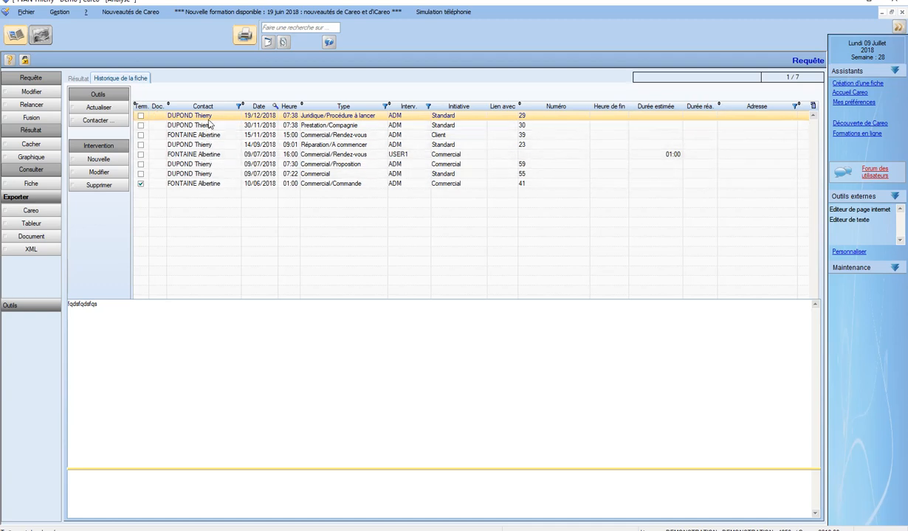
click(79, 79)
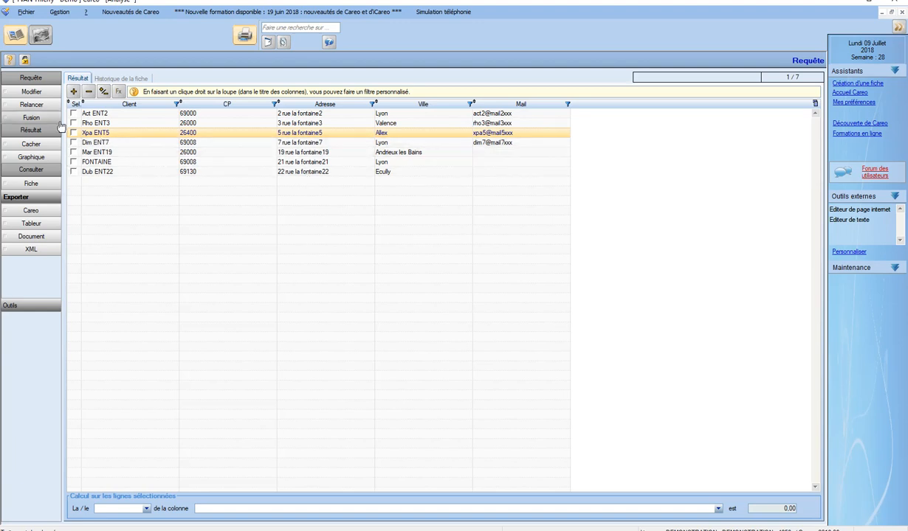
click(35, 186)
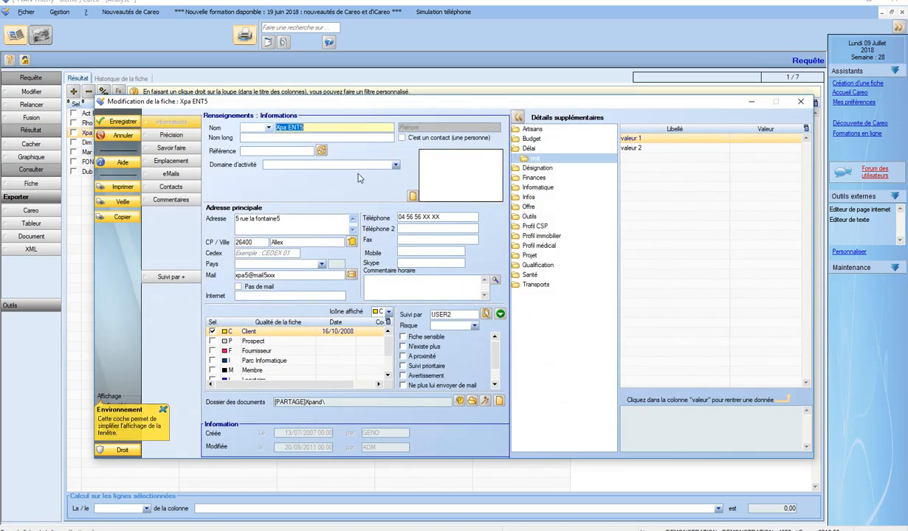
Close the Xpa ENT5 record without saving and consult the export options available for the results table.
click(117, 139)
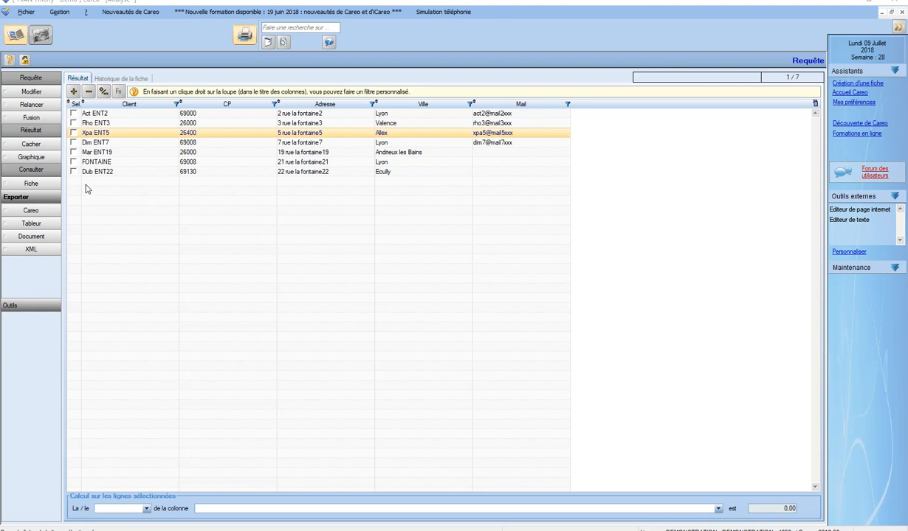
right_click(140, 194)
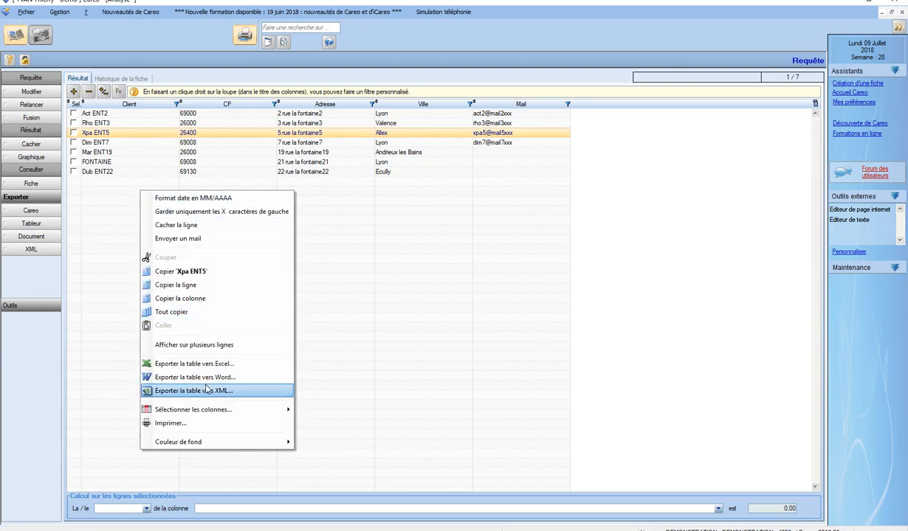
click(392, 301)
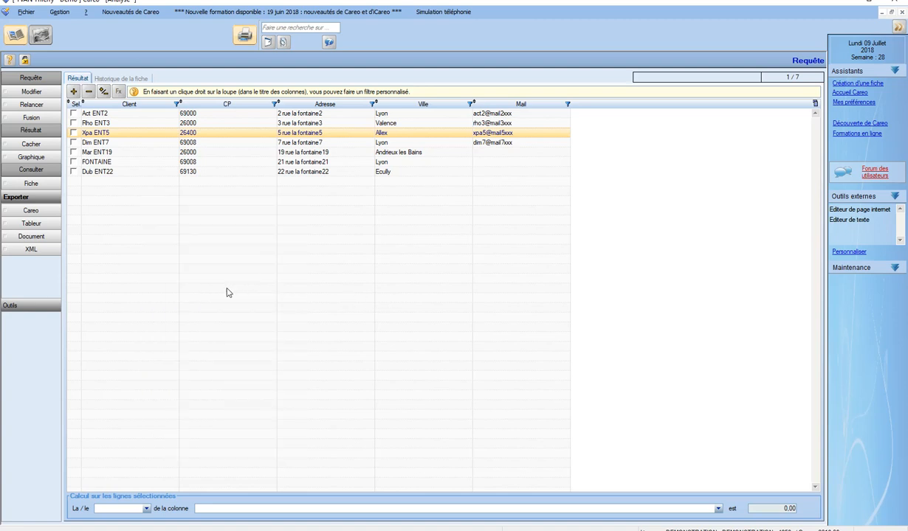
Select the Act ENT2 and Rho ENT3 records, consult the tool that generates interventions for them, and return to the results.
click(20, 307)
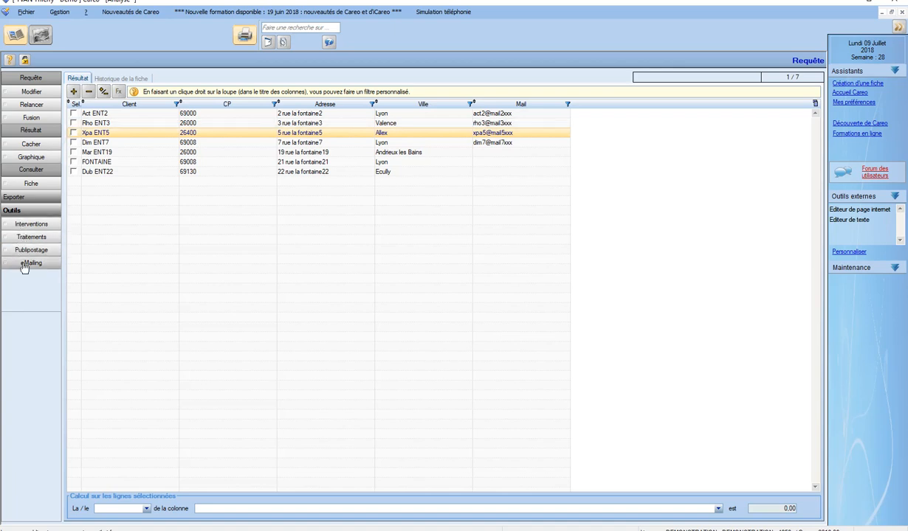
click(73, 115)
click(74, 123)
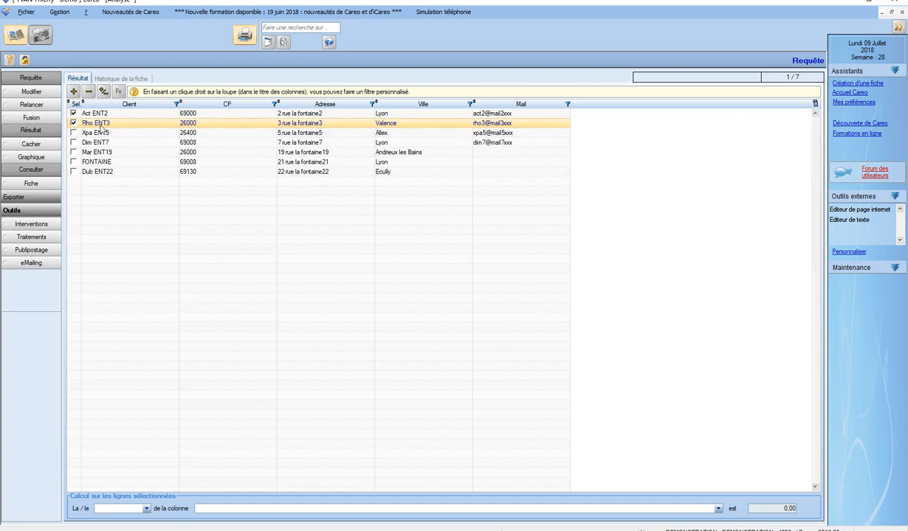
click(31, 225)
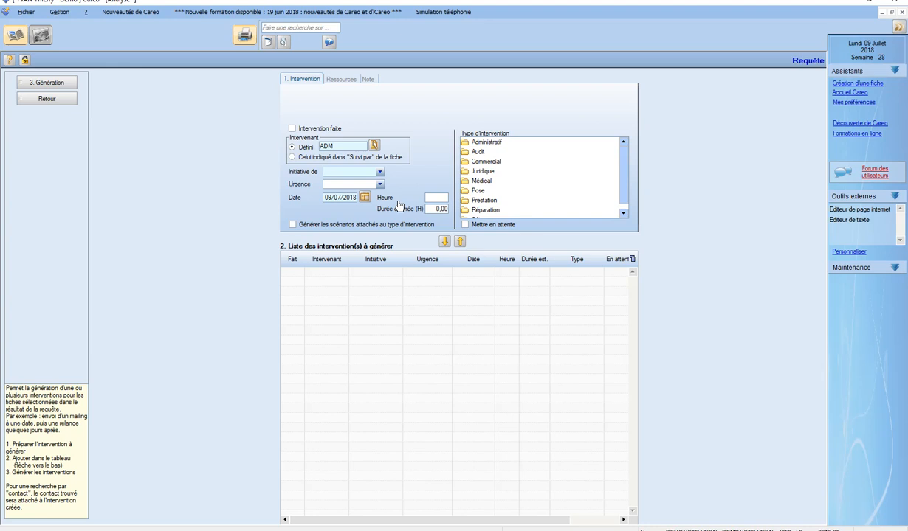
click(46, 99)
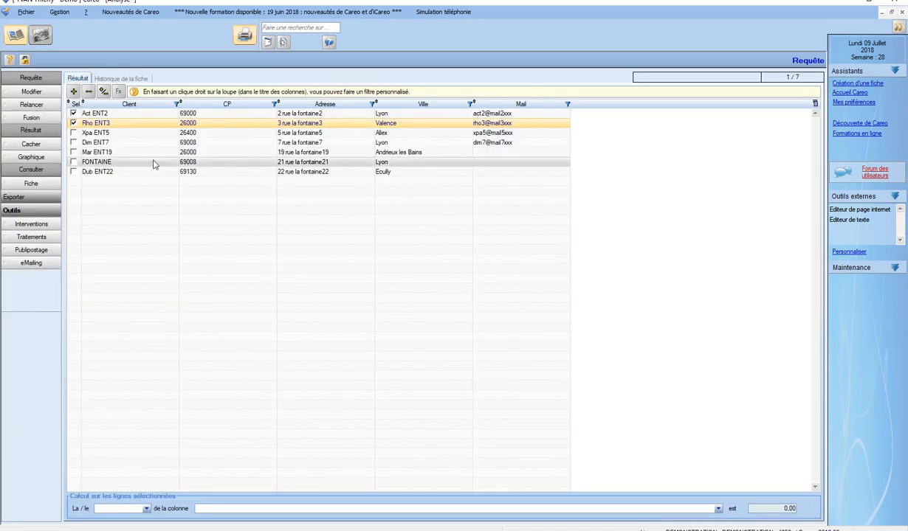
Consult the Traitements bulk-update, Publipostage and eMailing tools for the selected records, declining to define the independent documents folder.
click(37, 237)
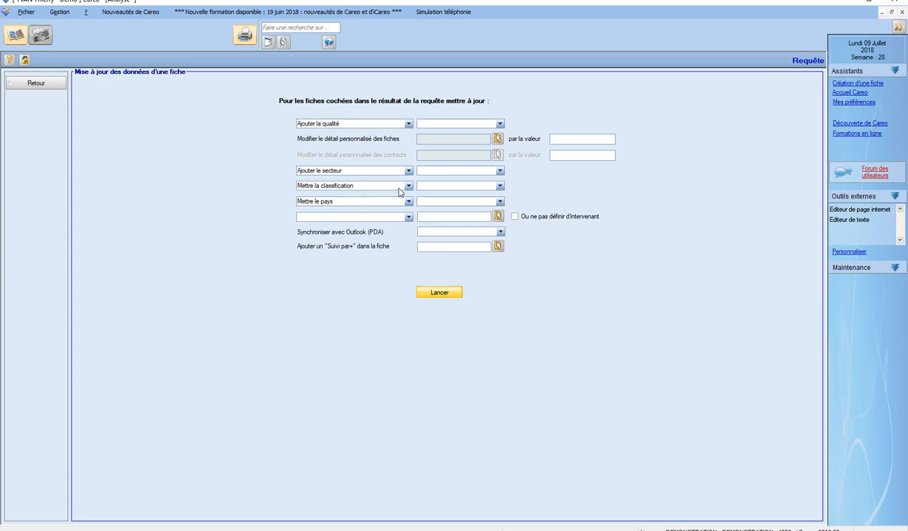
click(24, 89)
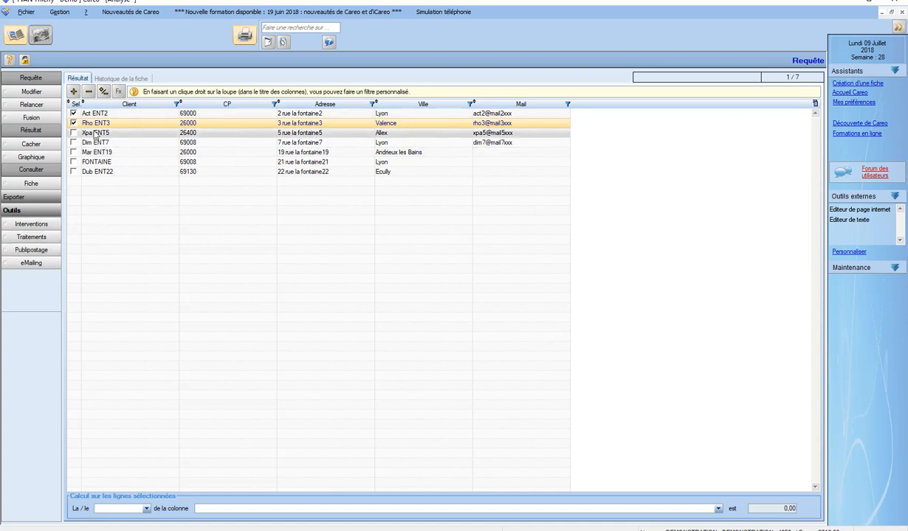
click(41, 251)
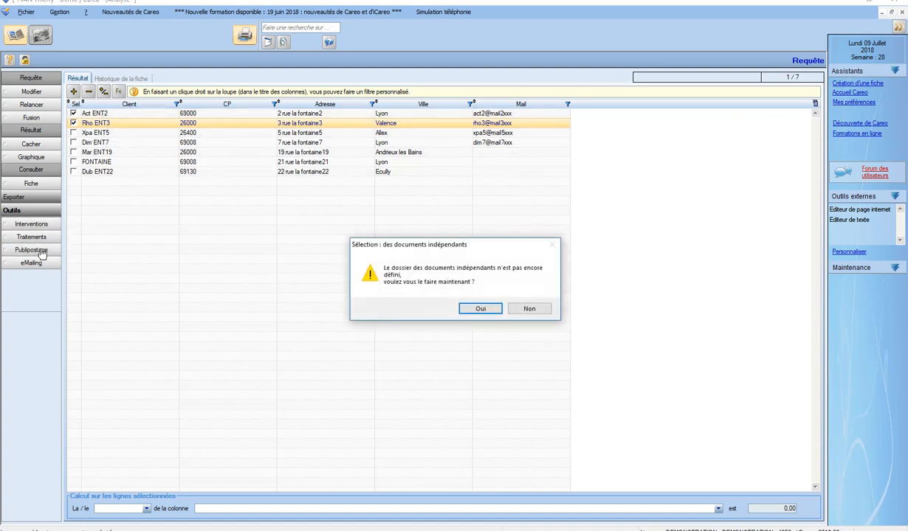
click(539, 309)
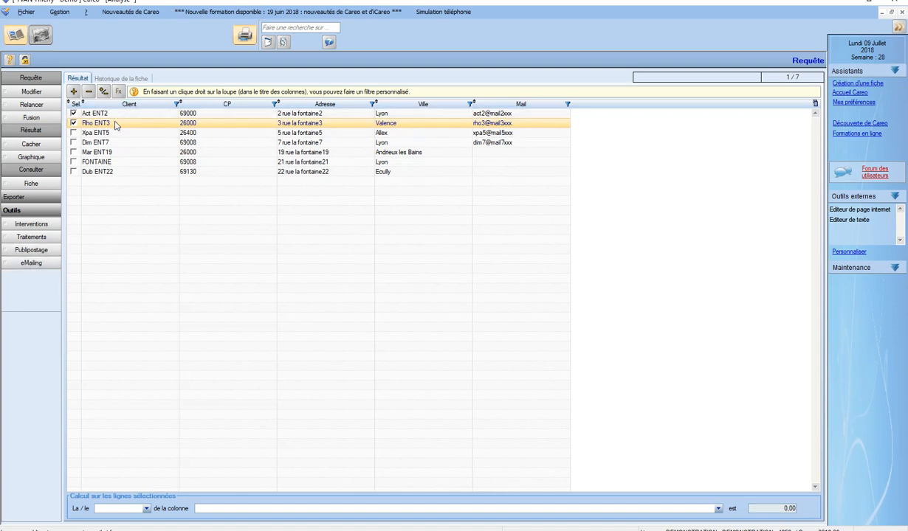
click(30, 263)
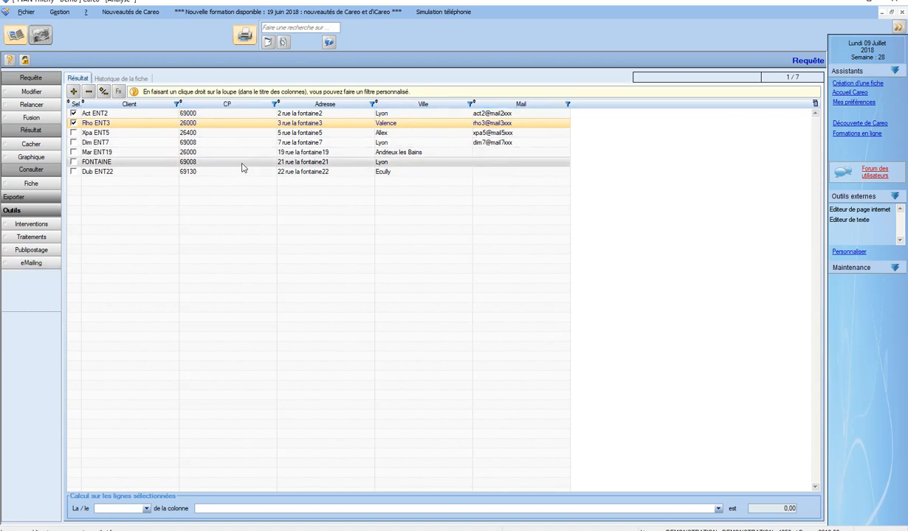
Return to editing the query and save it under the new name Client du 26/69.
click(38, 95)
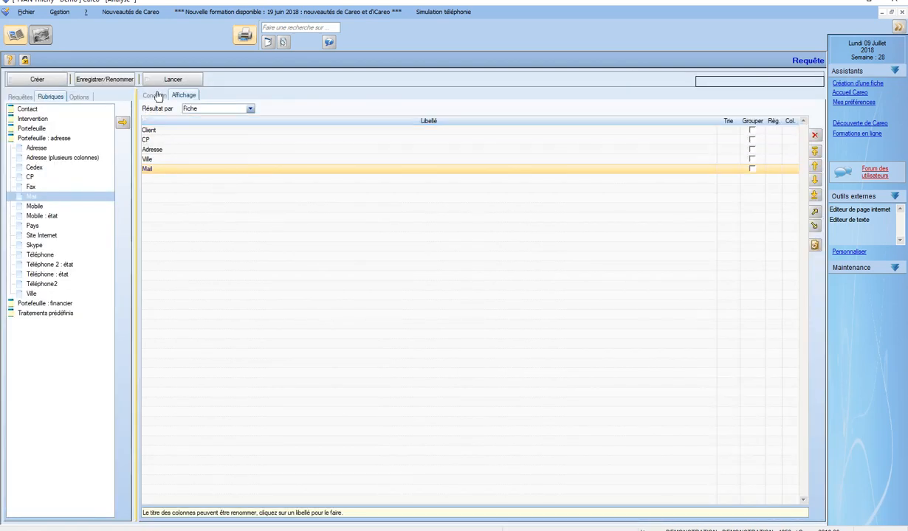
click(86, 81)
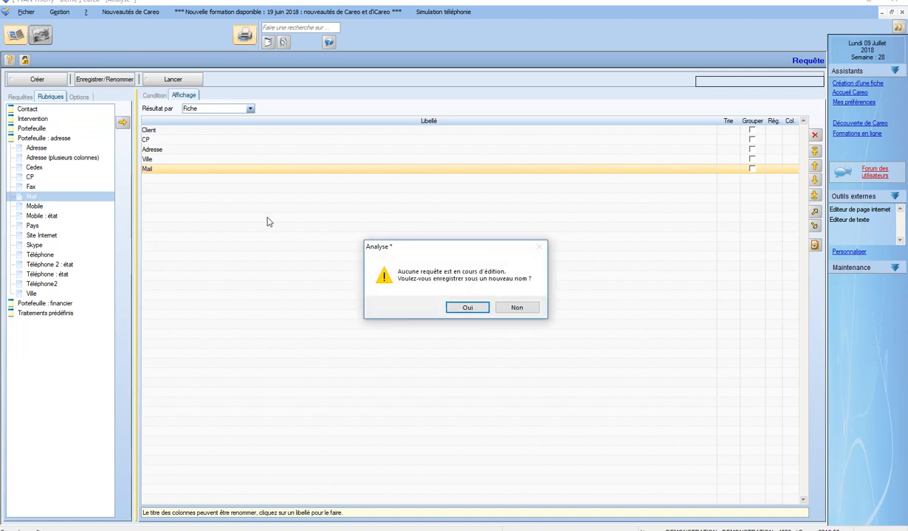
click(469, 309)
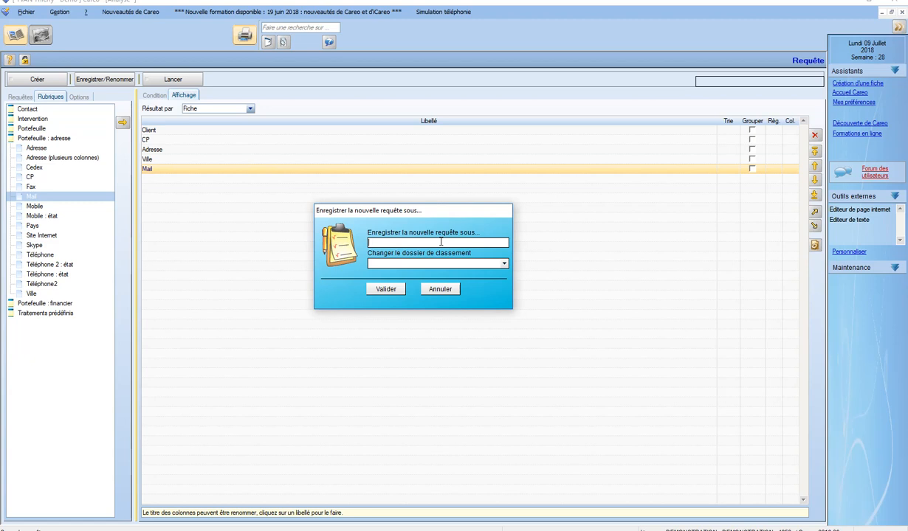
text(Client )
text(du )
text(26/)
text(06)
click(386, 288)
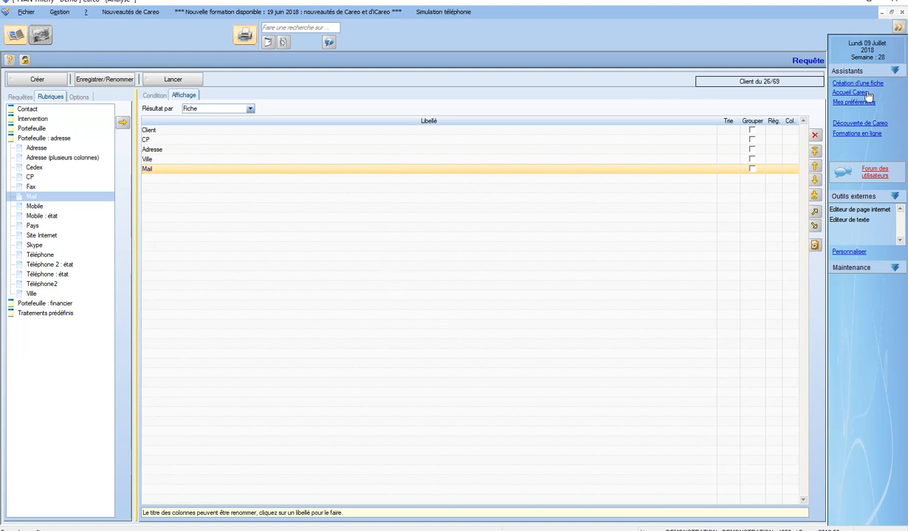
Show the list of saved queries and start a blank query, clearing the current conditions and display columns.
click(21, 96)
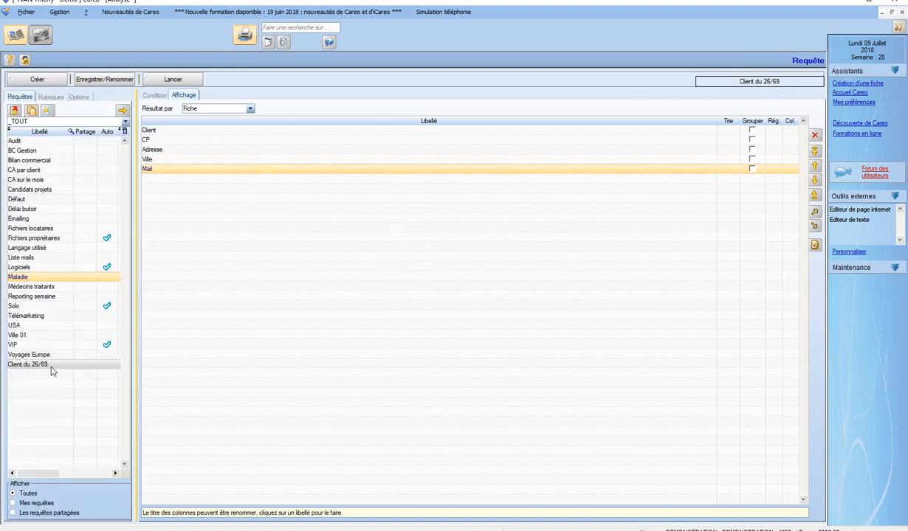
click(51, 84)
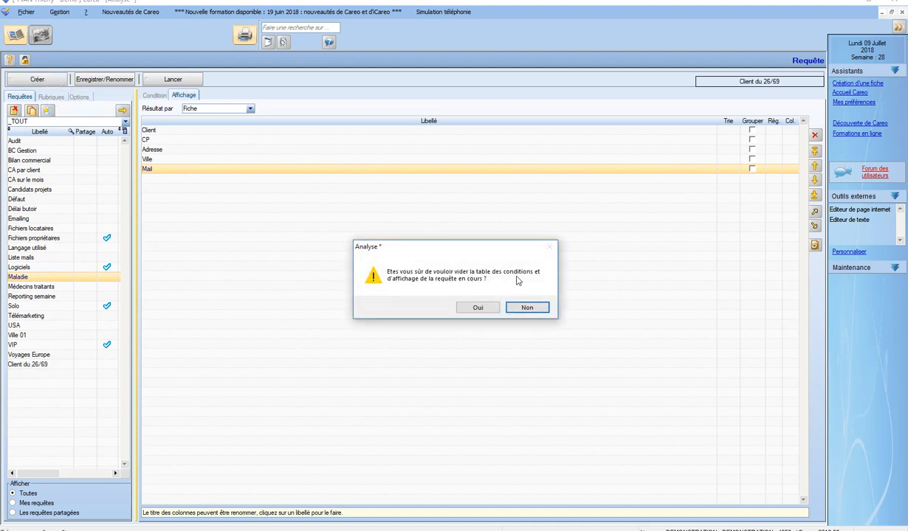
click(474, 306)
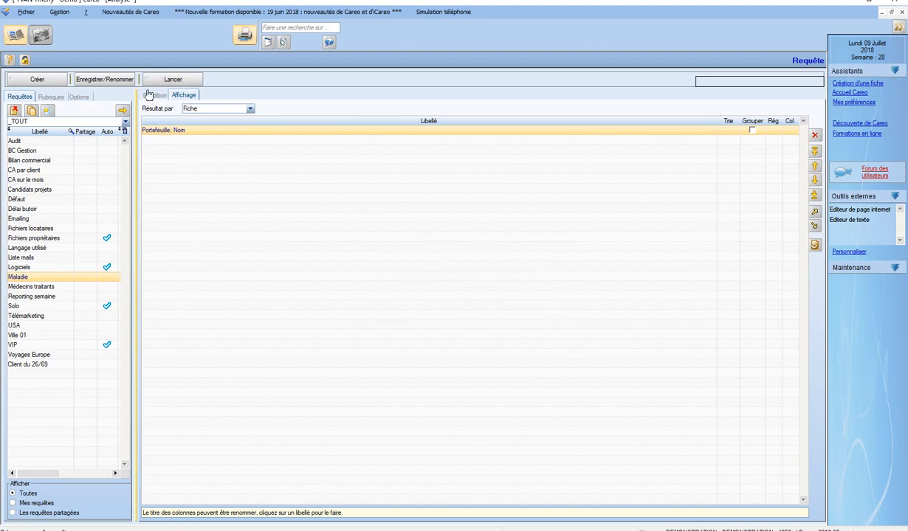
click(147, 94)
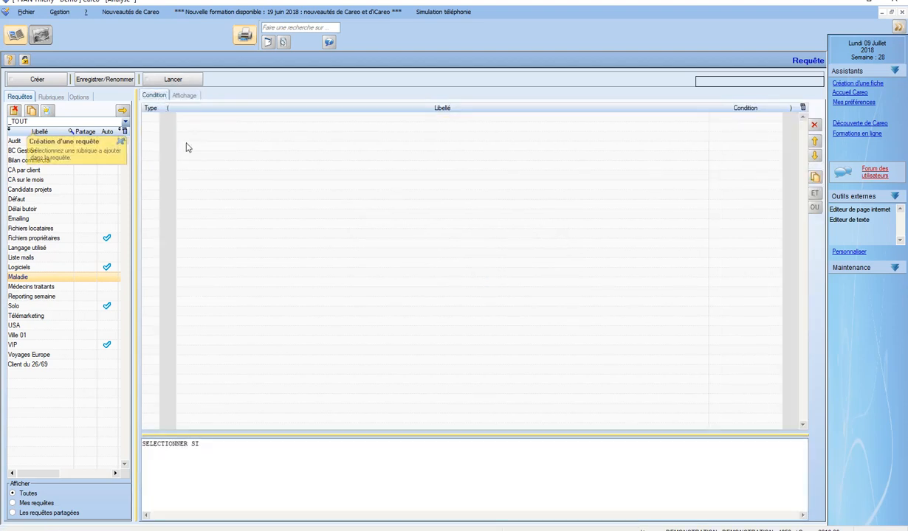
Load the saved query Client du 26/69 and check its display columns and conditions.
click(24, 366)
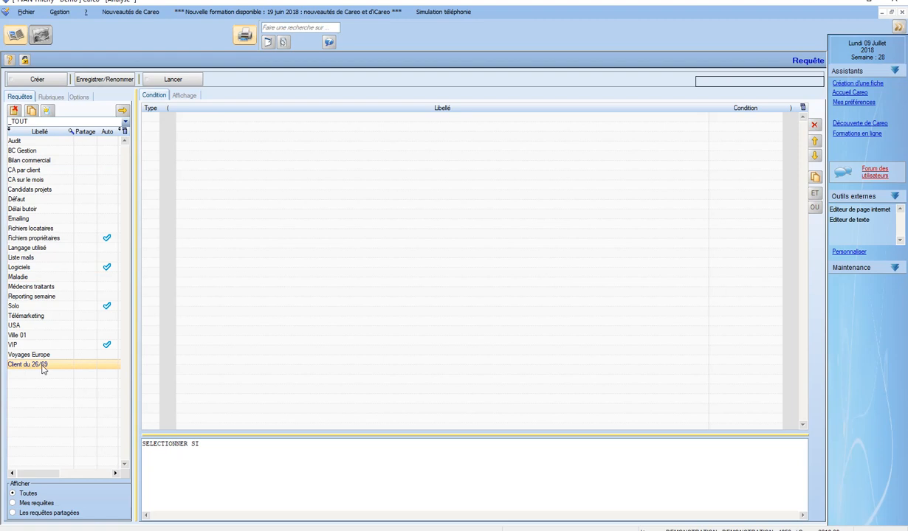
click(122, 110)
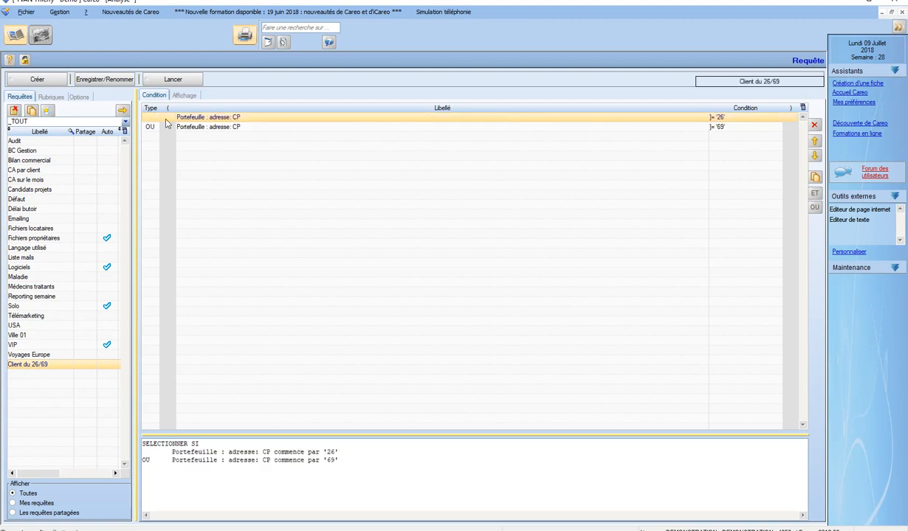
click(182, 96)
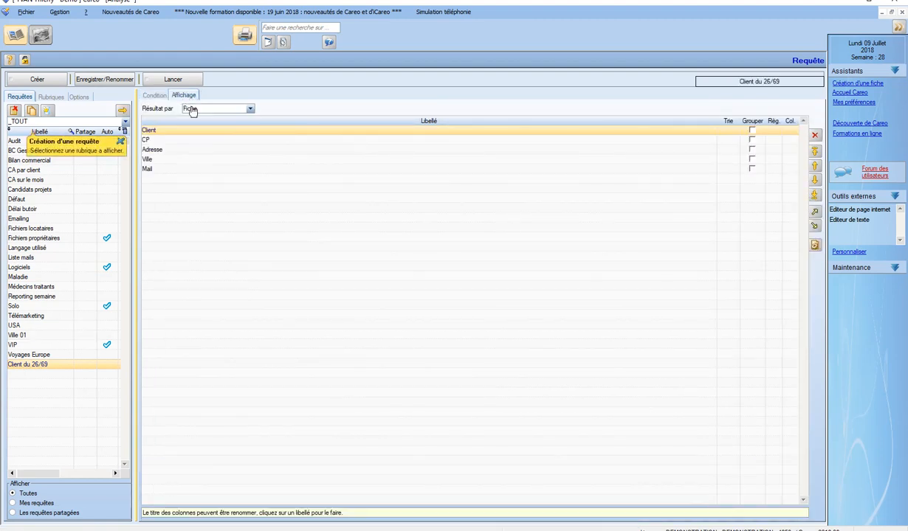
click(151, 97)
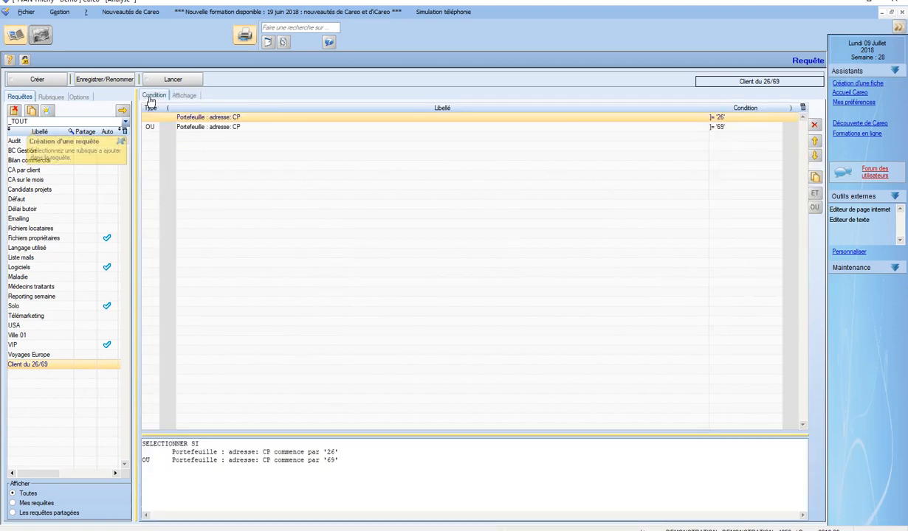